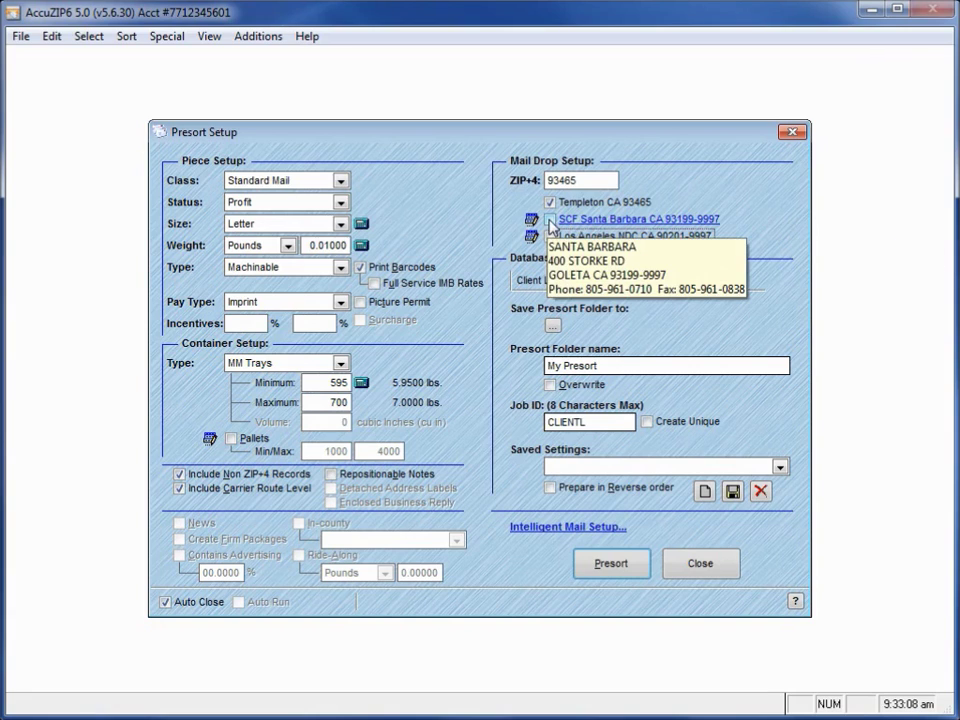
# - Try the SCF Santa Barbara and Los Angeles NDC mail drop destinations individually and together, leaving both deselected
pyautogui.click(550, 219)
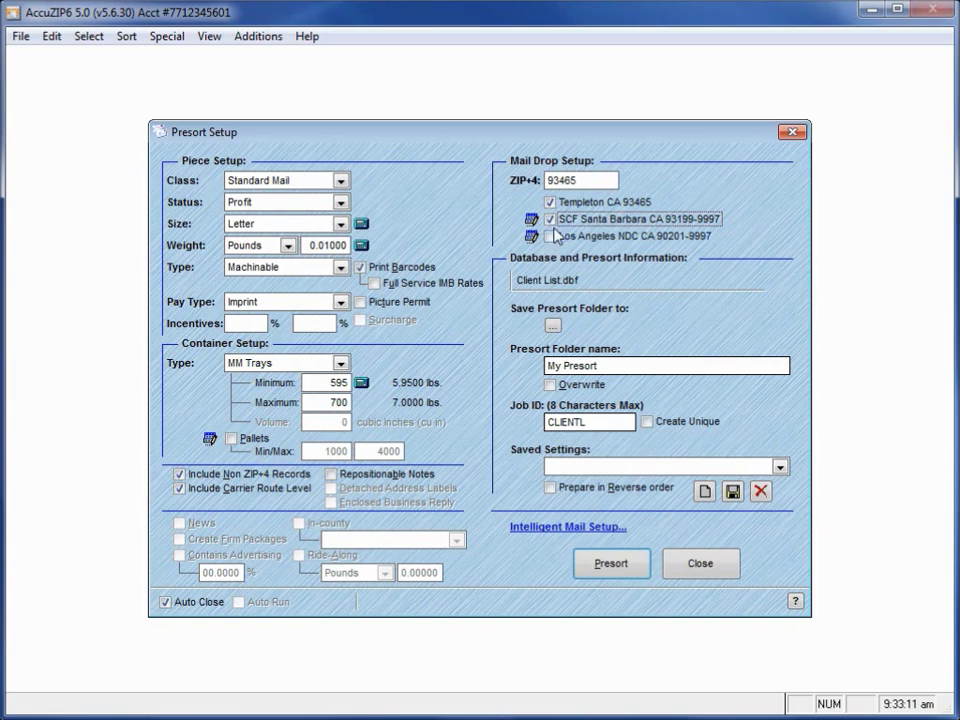
pyautogui.click(550, 219)
pyautogui.click(550, 236)
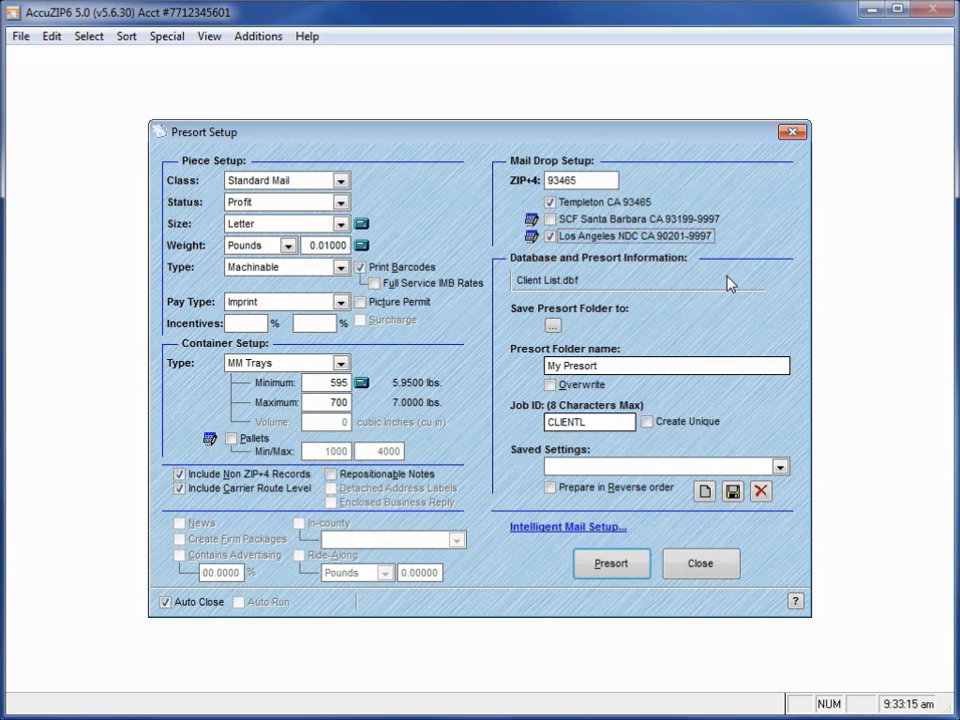
pyautogui.moveTo(606, 249)
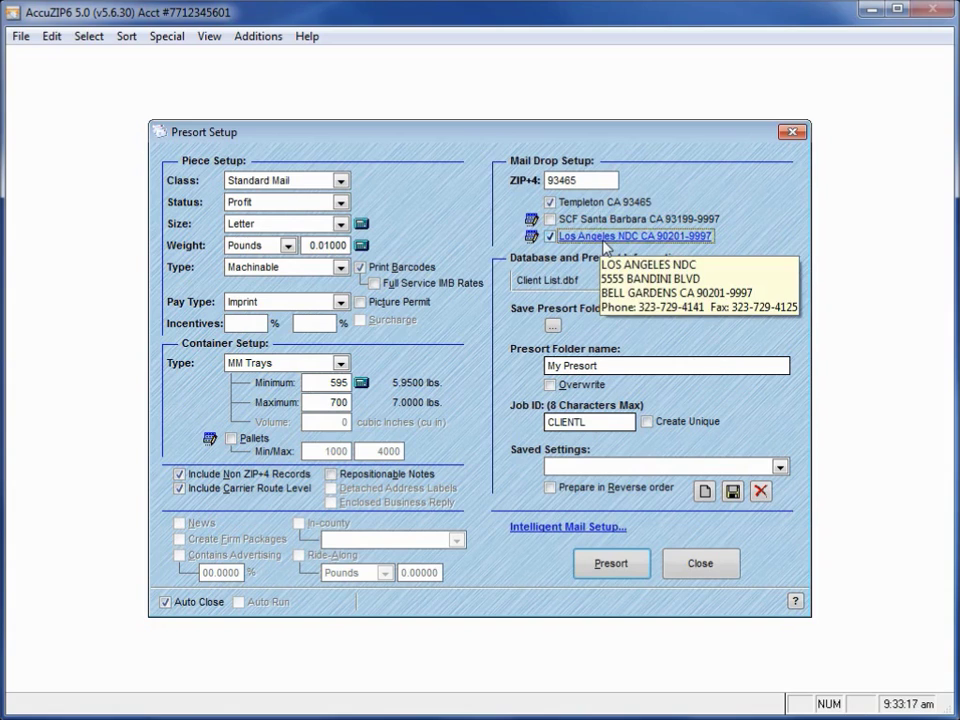
pyautogui.click(550, 219)
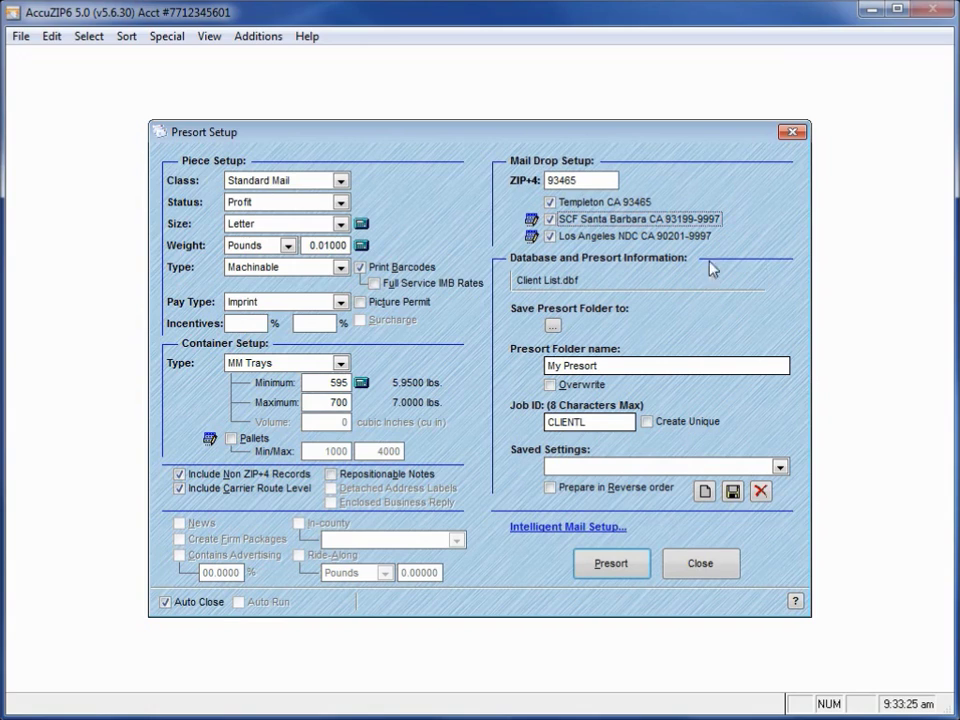
pyautogui.moveTo(637, 228)
pyautogui.click(550, 219)
pyautogui.click(550, 236)
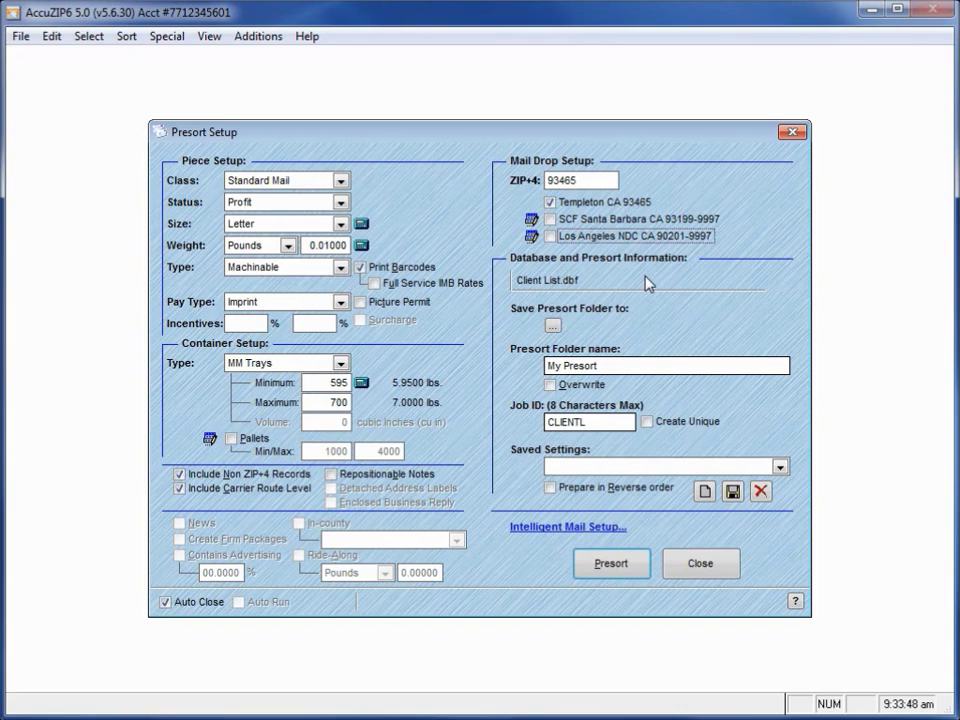
# - Open the SCF destinations chart from the mail drop setup and clear the selection of all destinations
pyautogui.click(531, 219)
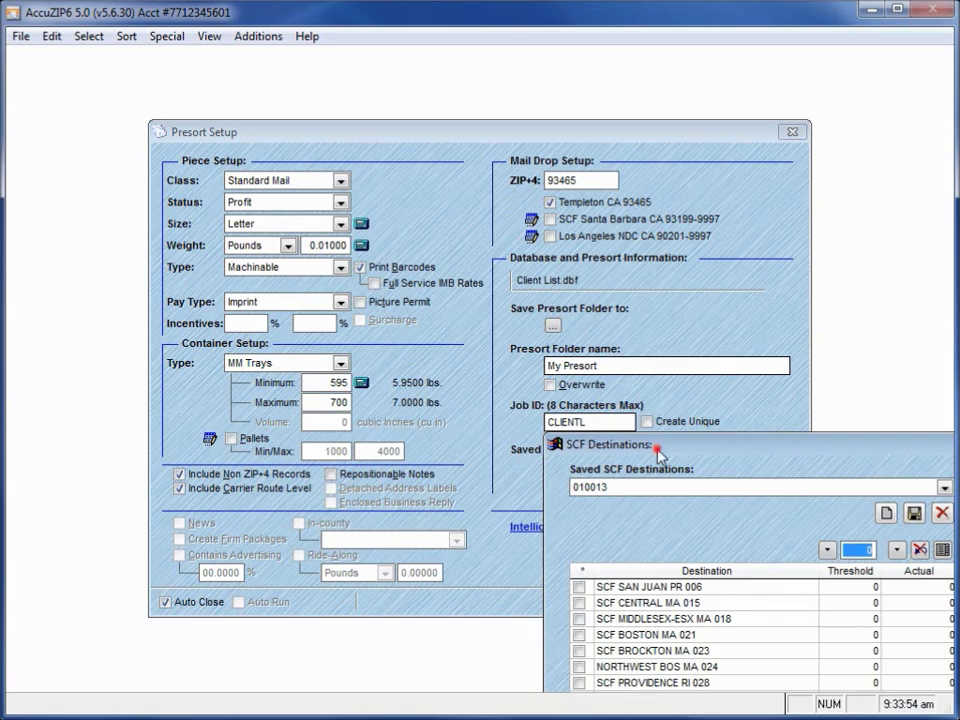
pyautogui.moveTo(656, 454); pyautogui.dragTo(340, 250)
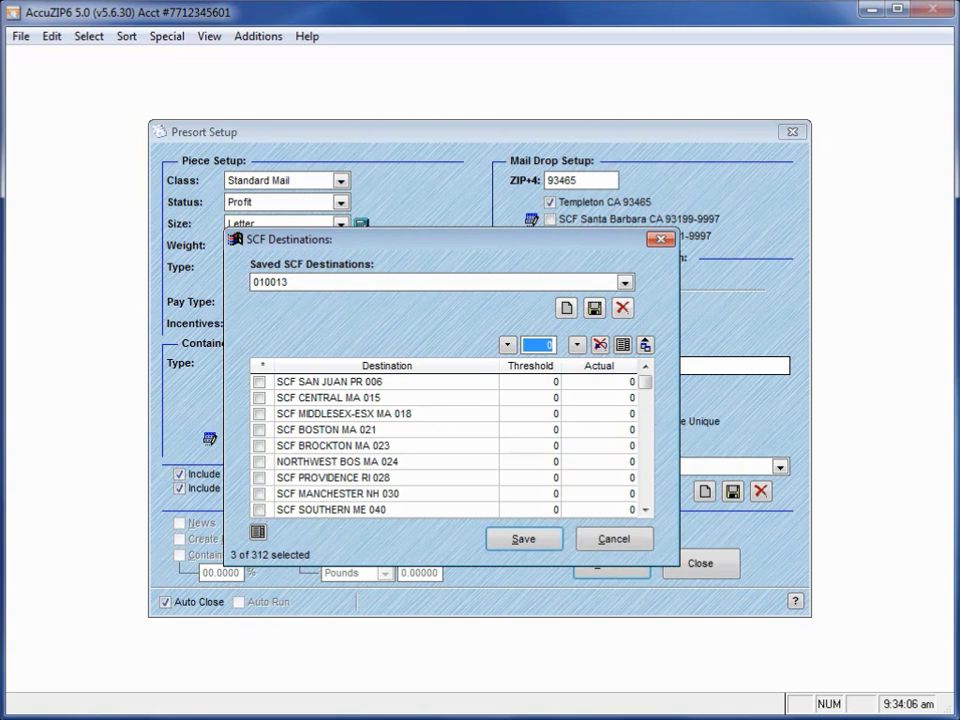
pyautogui.click(264, 367)
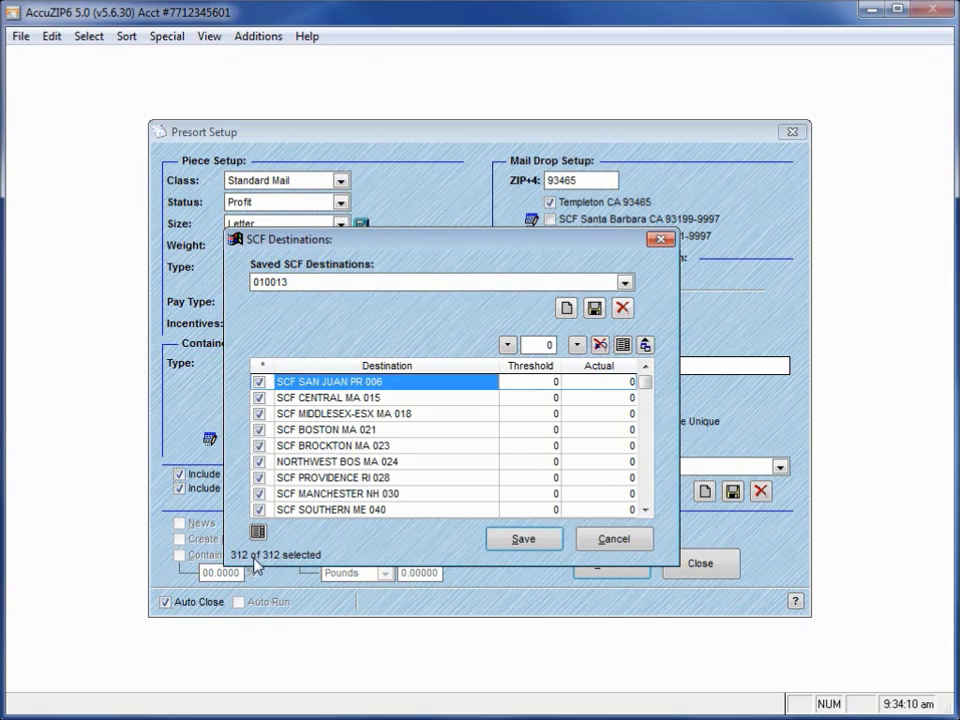
pyautogui.click(262, 366)
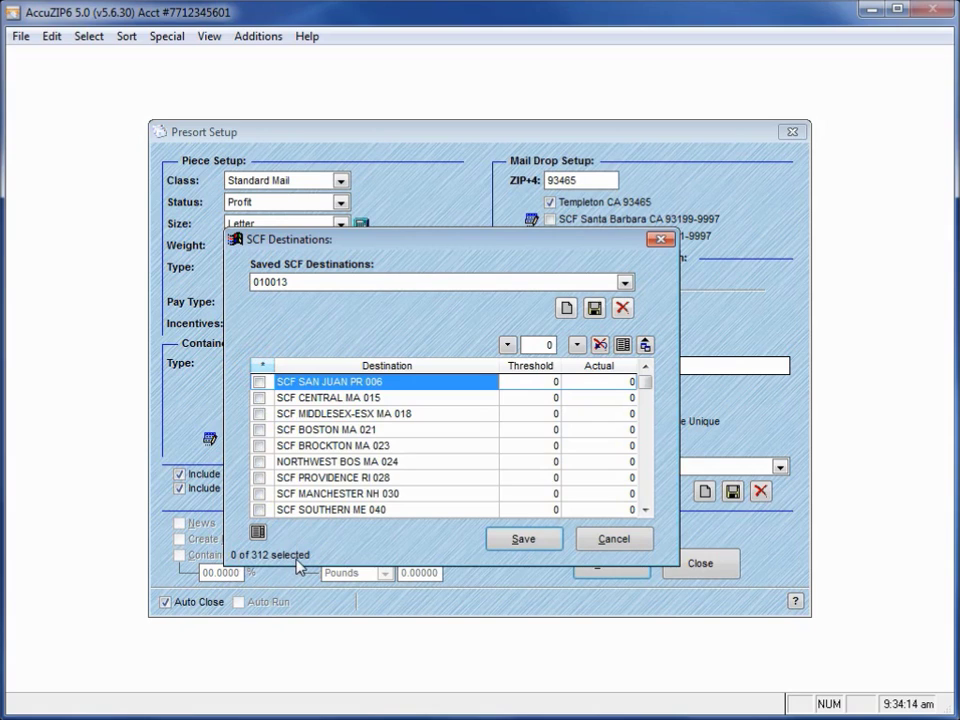
# - Create a new saved SCF destinations list named Demonstration
pyautogui.click(566, 309)
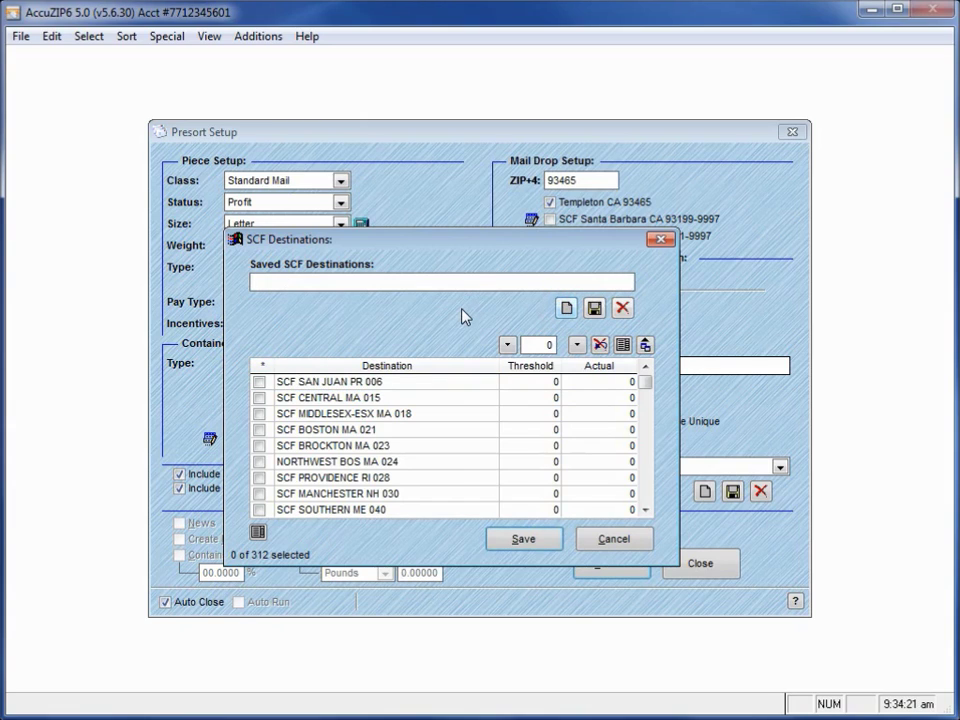
pyautogui.write('Demonstration')
pyautogui.press('Tab')
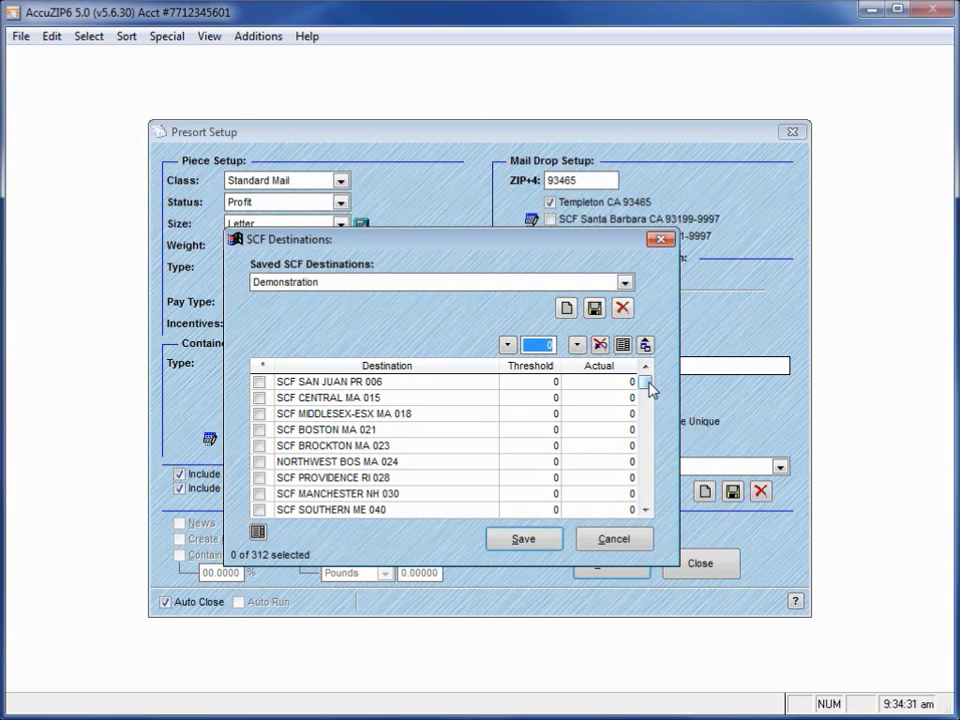
# - Select SCF LONG BEACH CA 907 as a destination in the Demonstration list
pyautogui.moveTo(650, 388); pyautogui.dragTo(650, 492)
pyautogui.click(648, 492)
pyautogui.click(648, 492)
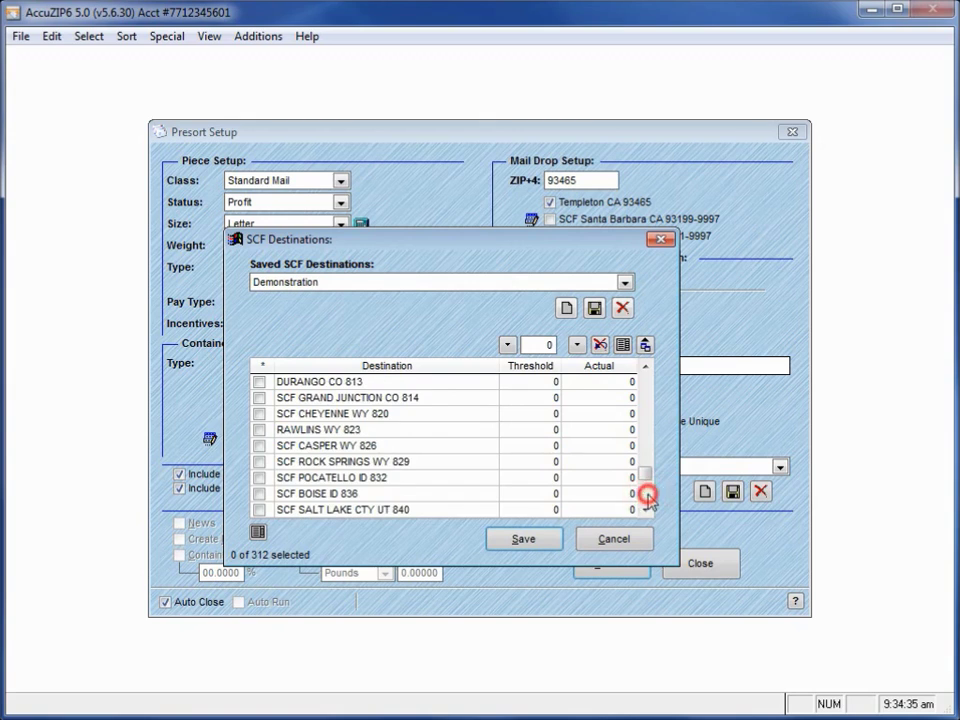
pyautogui.click(646, 510)
pyautogui.click(646, 510)
pyautogui.click(646, 510)
pyautogui.click(646, 510)
pyautogui.click(646, 510)
pyautogui.click(646, 510)
pyautogui.click(646, 510)
pyautogui.click(646, 510)
pyautogui.click(646, 510)
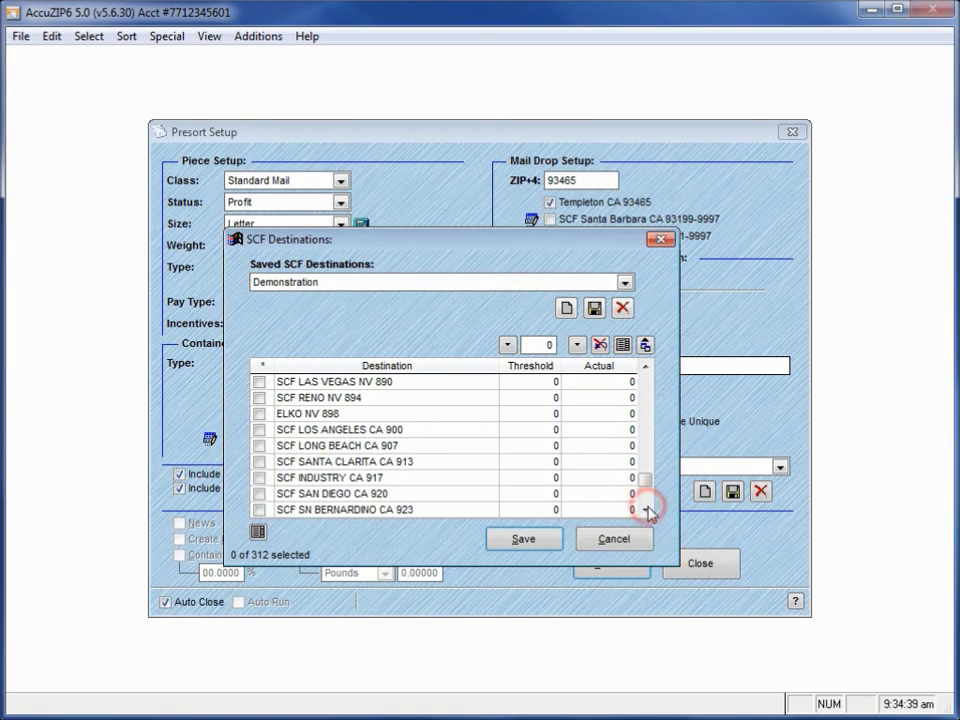
pyautogui.click(259, 445)
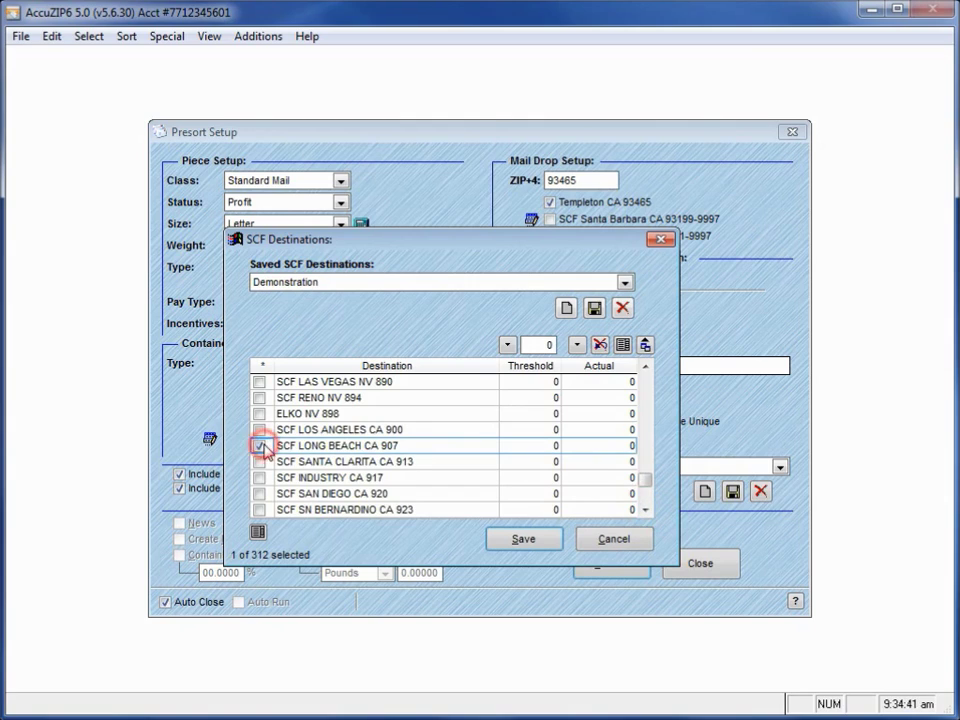
# - Add SCF SAN FRANCISCO CA 940 and SCF FRESNO CA 936 to the selected destinations
pyautogui.click(646, 510)
pyautogui.click(646, 510)
pyautogui.click(646, 510)
pyautogui.click(646, 510)
pyautogui.click(646, 510)
pyautogui.click(646, 510)
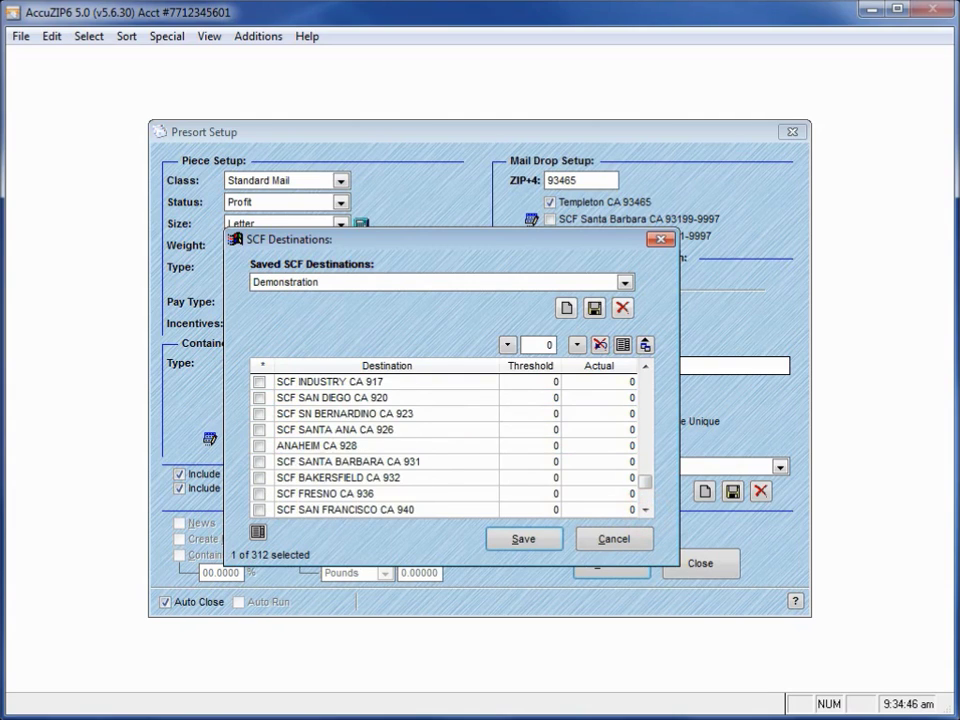
pyautogui.click(259, 509)
pyautogui.click(259, 493)
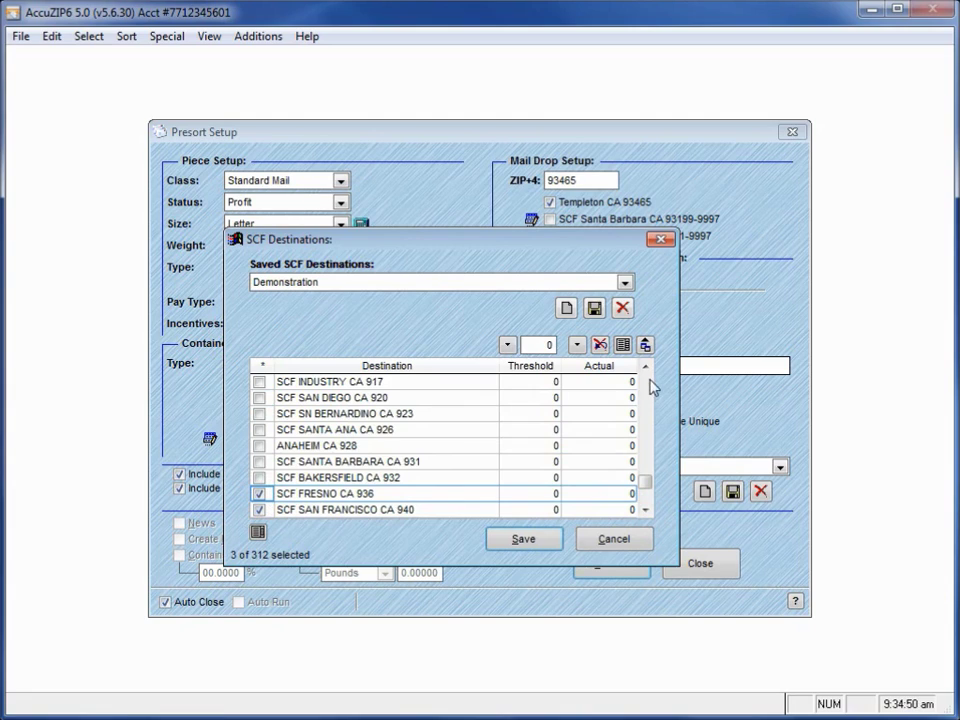
# - Show only the selected destinations and apply a threshold of 500 to all of them
pyautogui.click(258, 533)
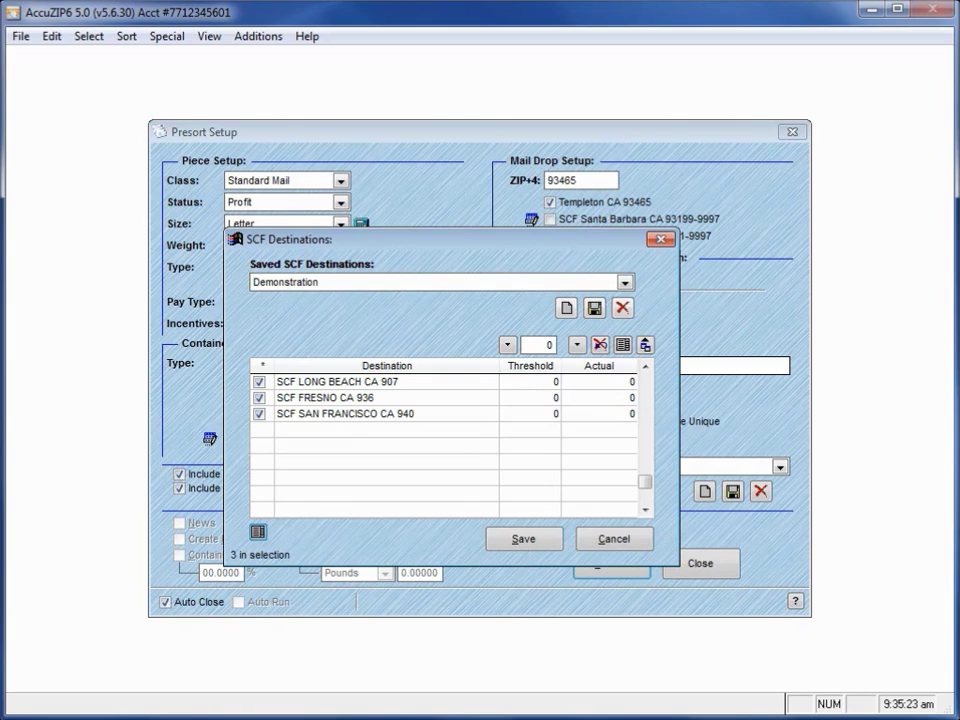
pyautogui.click(528, 345)
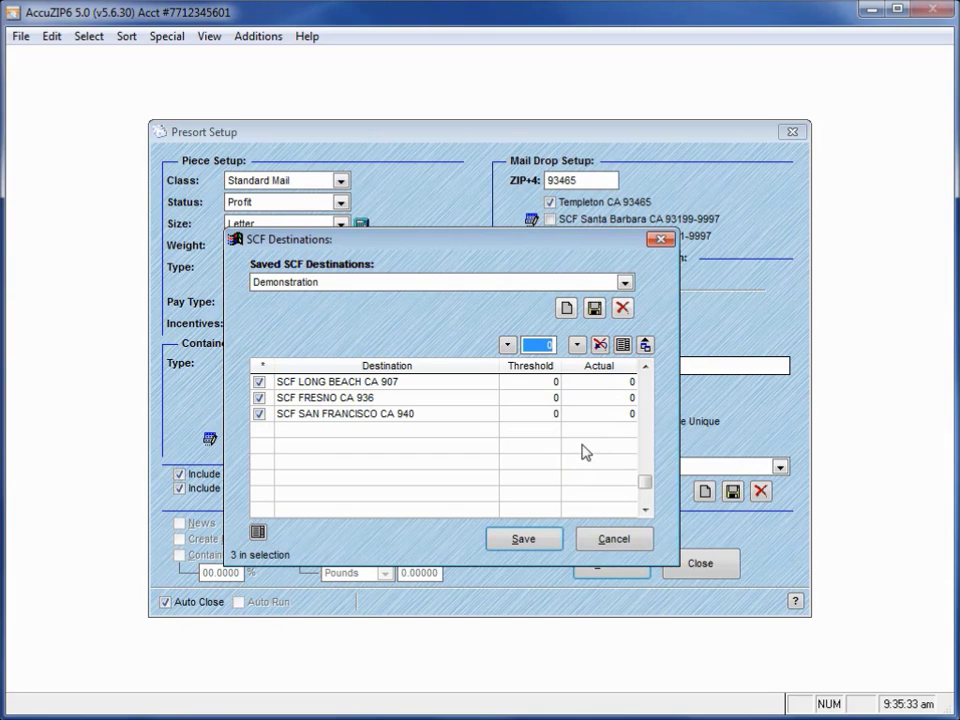
pyautogui.write('500')
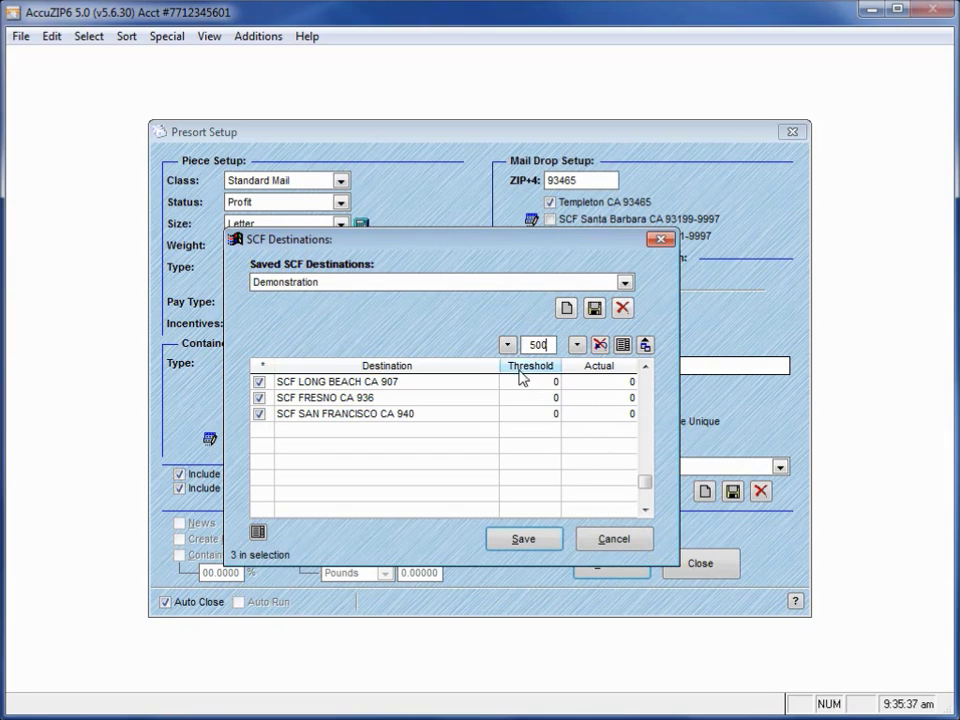
pyautogui.click(507, 344)
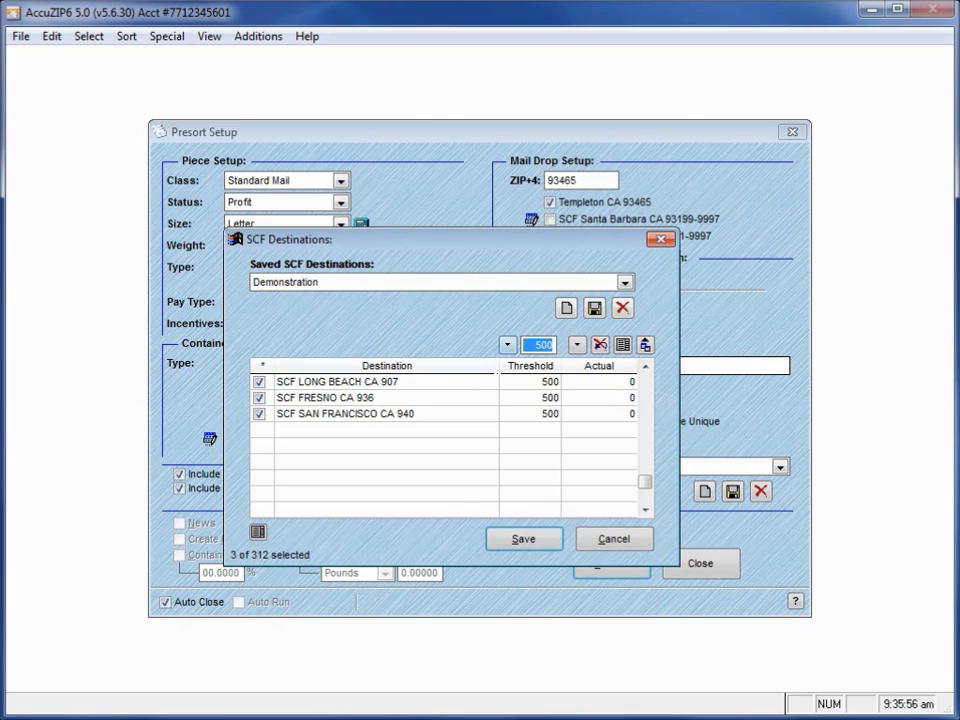
# - Set the individual thresholds to 200 for SCF FRESNO CA 936 and 1000 for SCF LONG BEACH CA 907
pyautogui.click(530, 397)
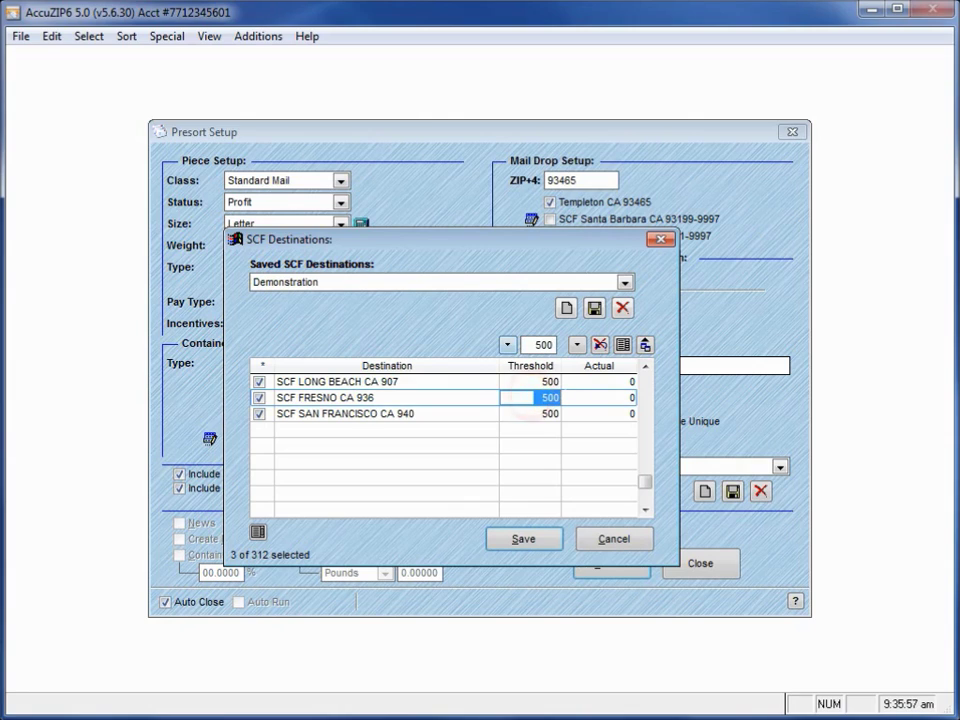
pyautogui.write('200')
pyautogui.press('Tab')
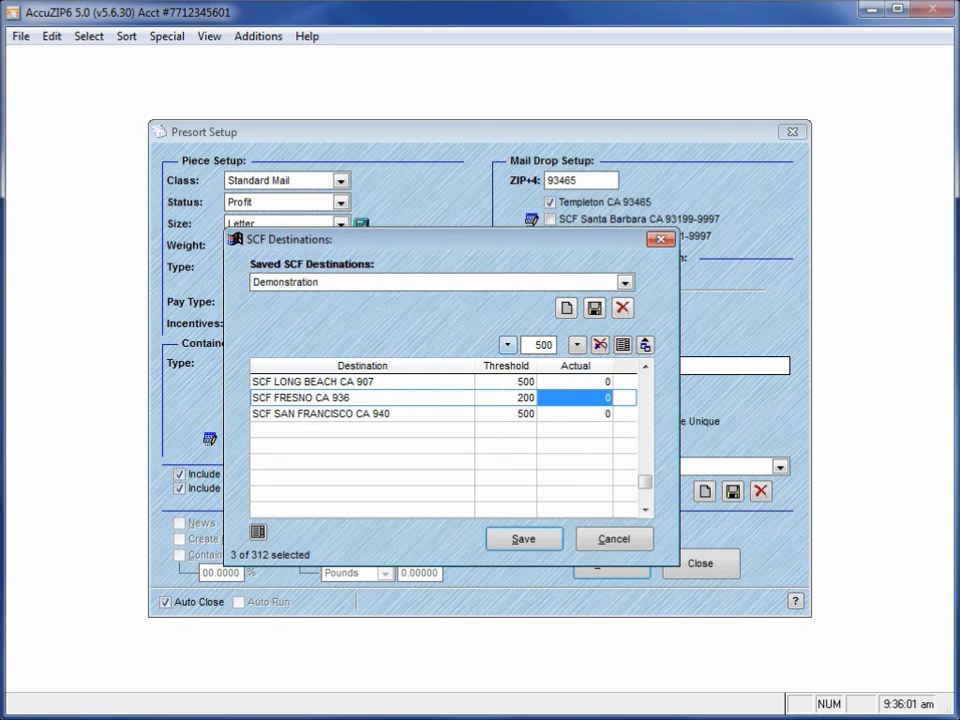
pyautogui.click(520, 381)
pyautogui.write('1000')
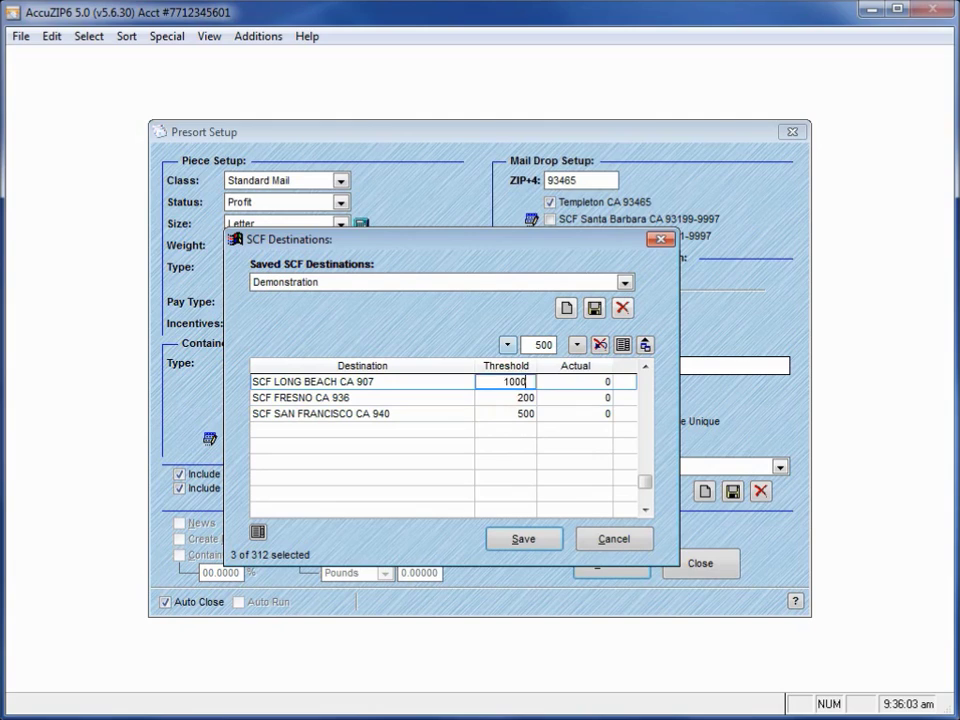
pyautogui.press('Tab')
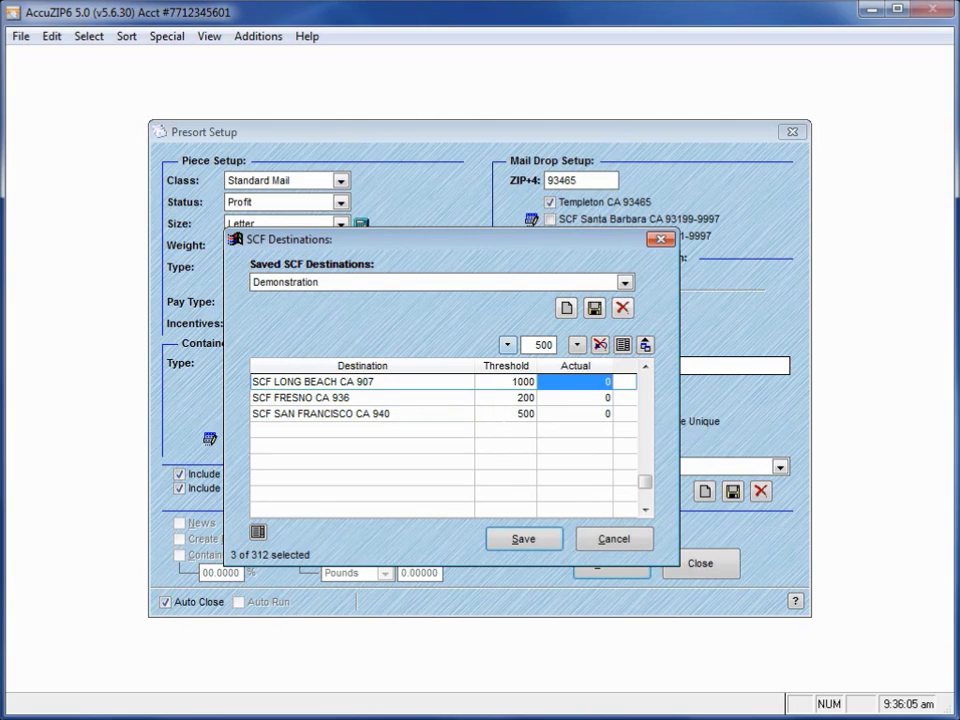
# - Save the Demonstration SCF destinations and return to the presort setup
pyautogui.click(370, 494)
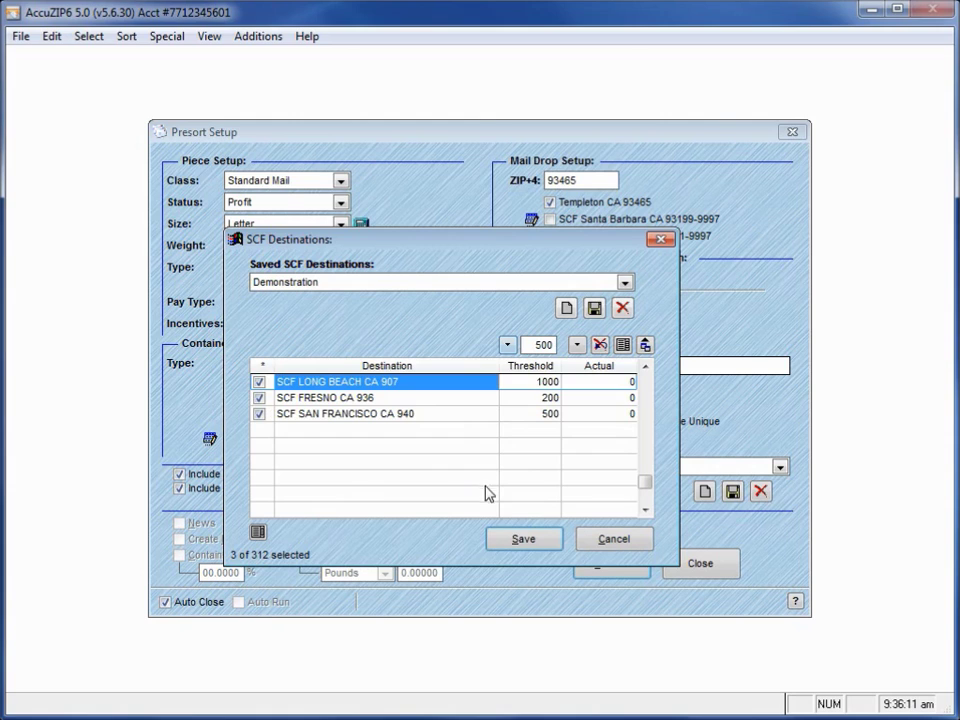
pyautogui.click(522, 540)
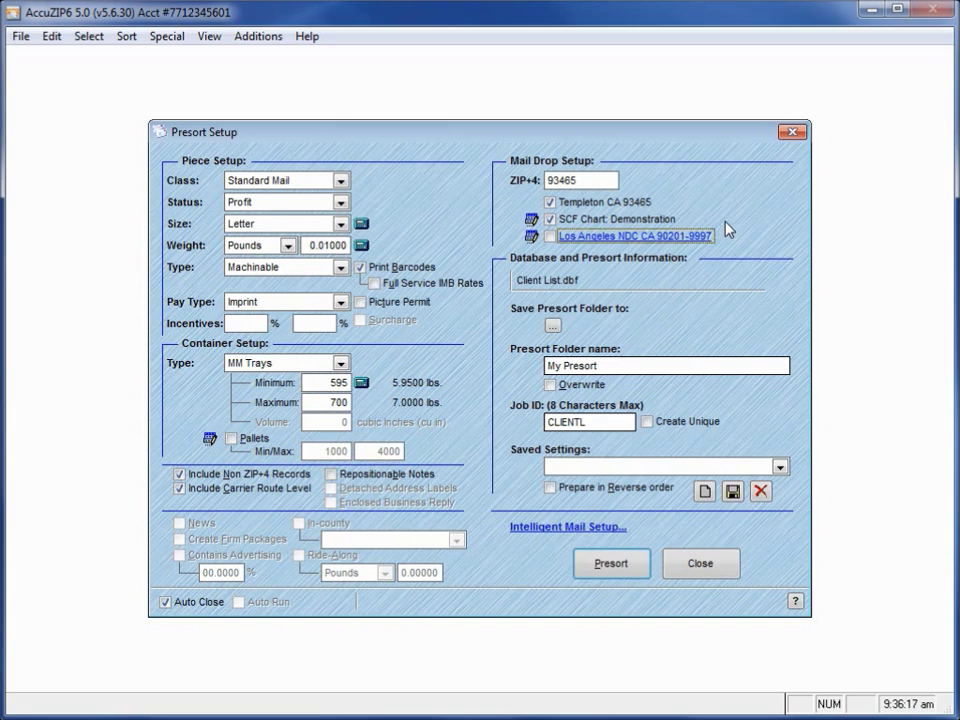
pyautogui.moveTo(563, 228)
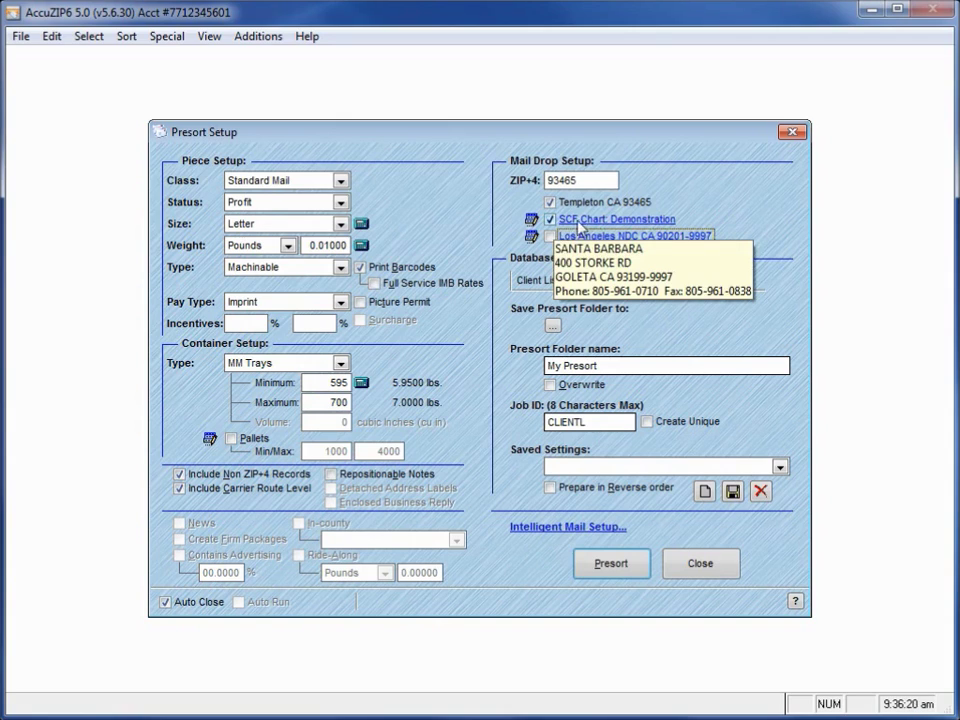